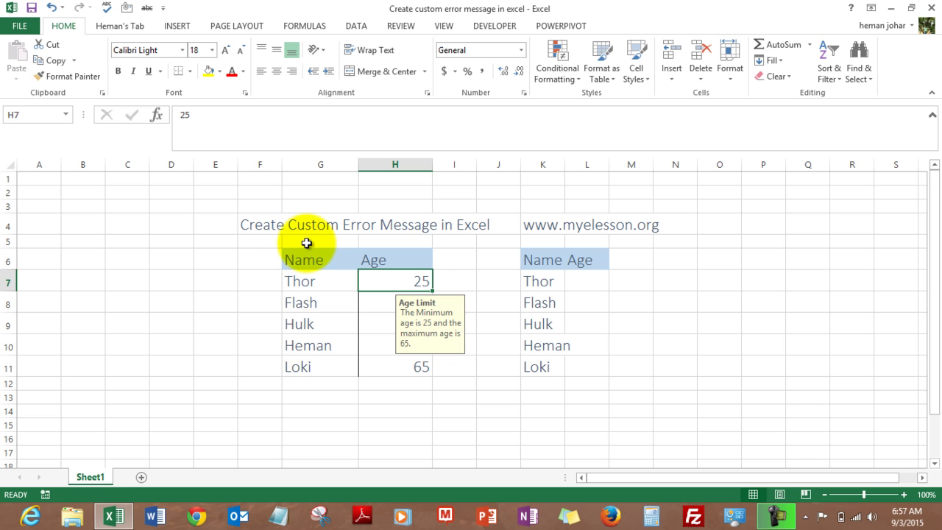
- Test the age restriction by trying 21 and 22 as Hulk's age in cell H9, and cancel the entry
left_click(446, 409)
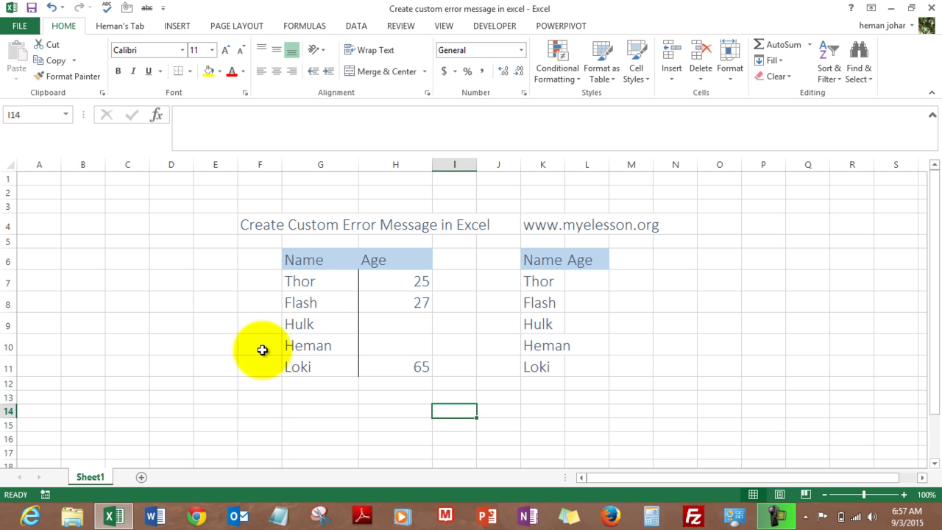
left_click(420, 323)
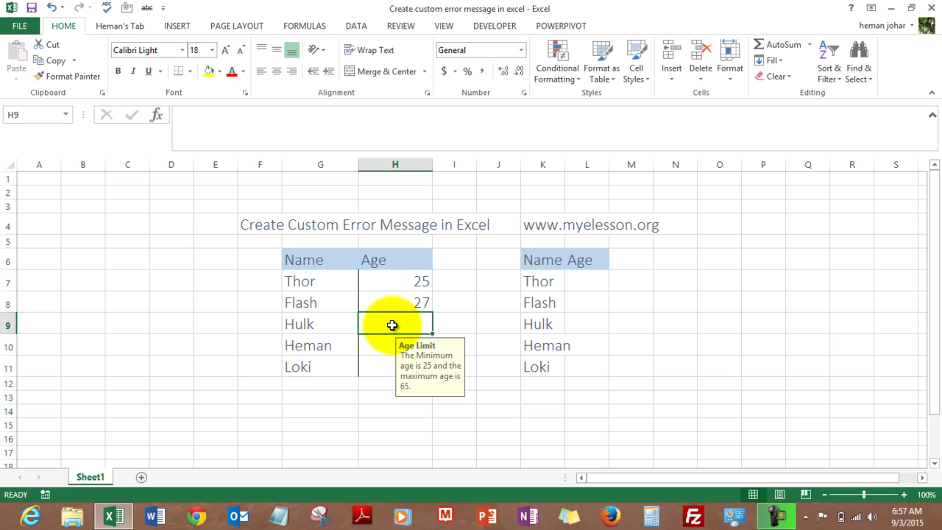
type("21")
key("Return")
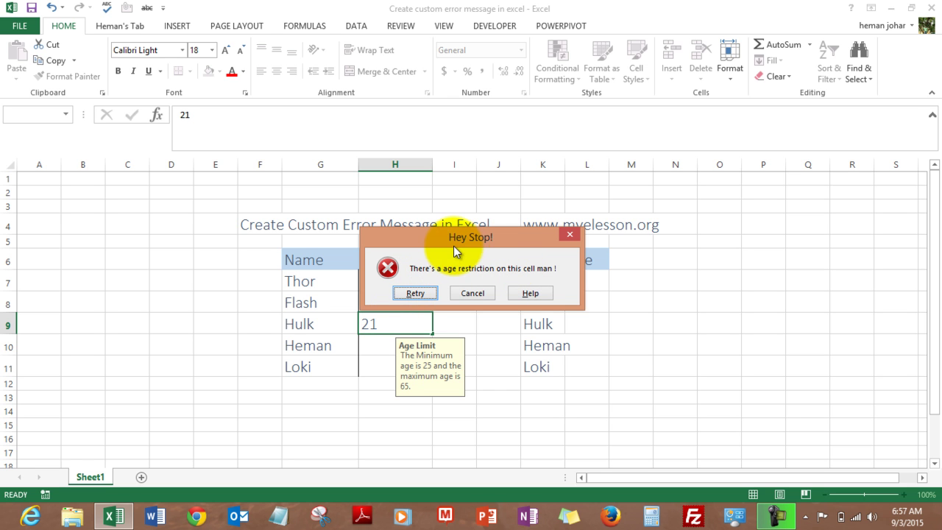
left_click(412, 293)
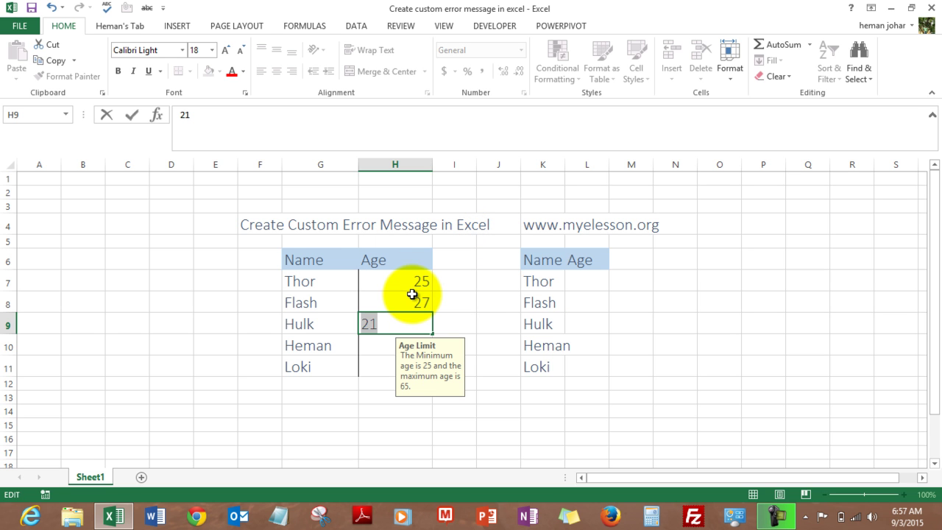
type("22")
key("Return")
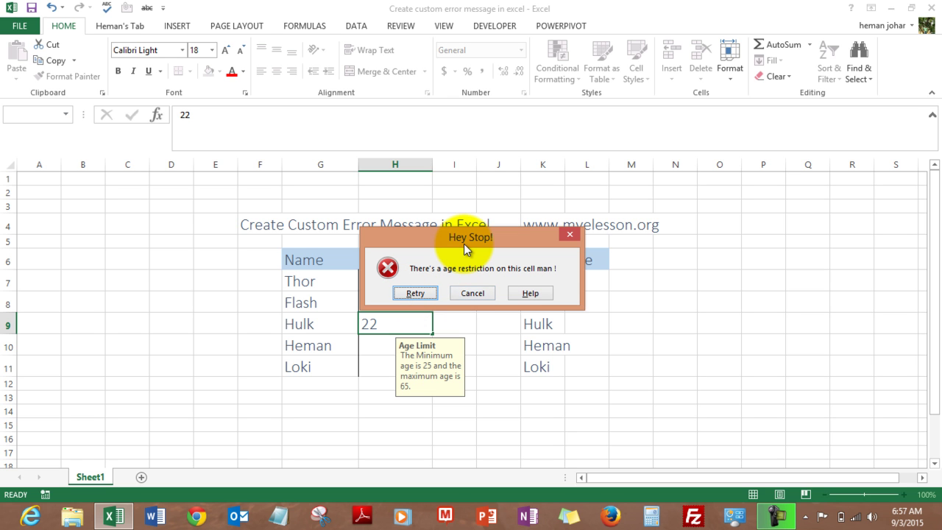
left_click(472, 293)
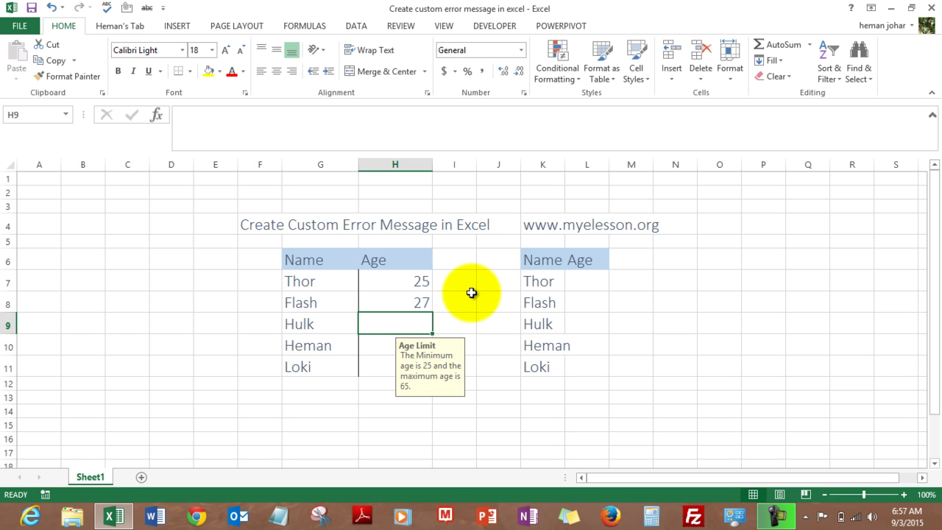
- Enter 35 as Hulk's age in cell H9
type("35")
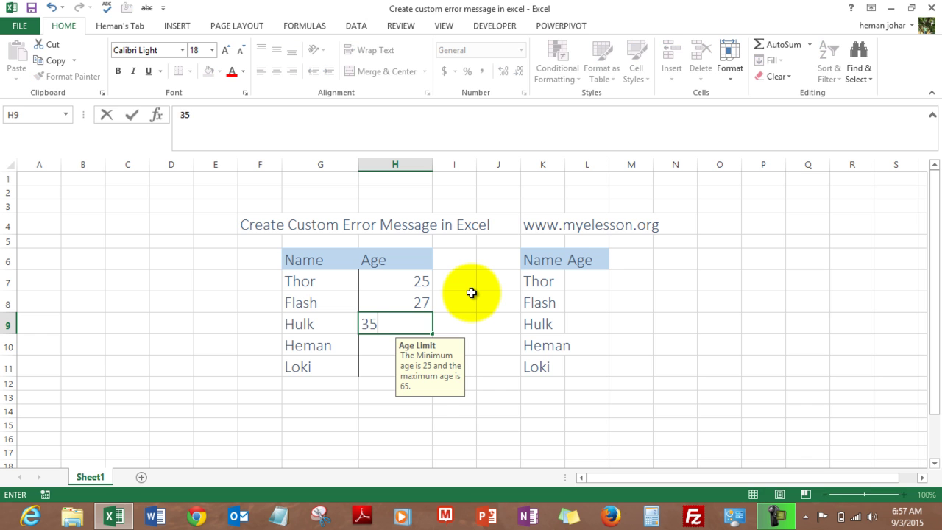
key("Return")
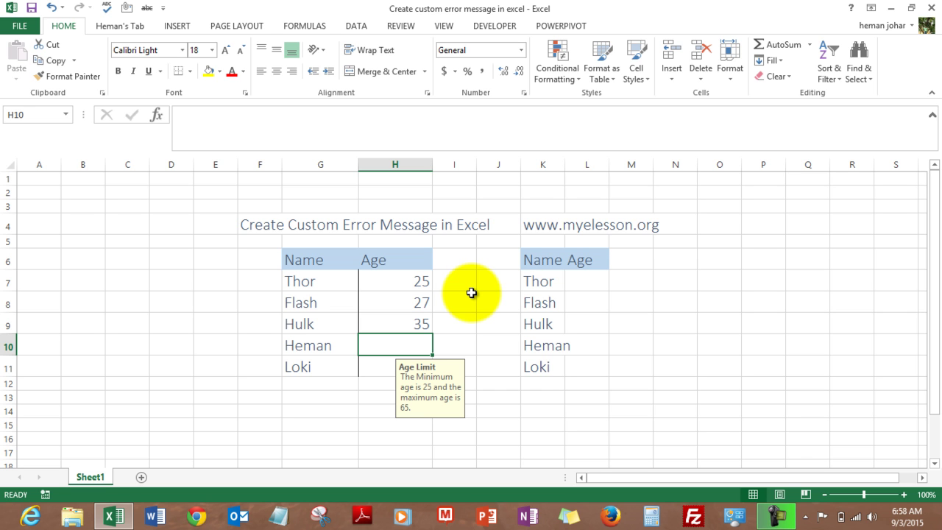
- Open the Data Validation settings for the empty Age cells L7:L11 of the second table
left_click(581, 281)
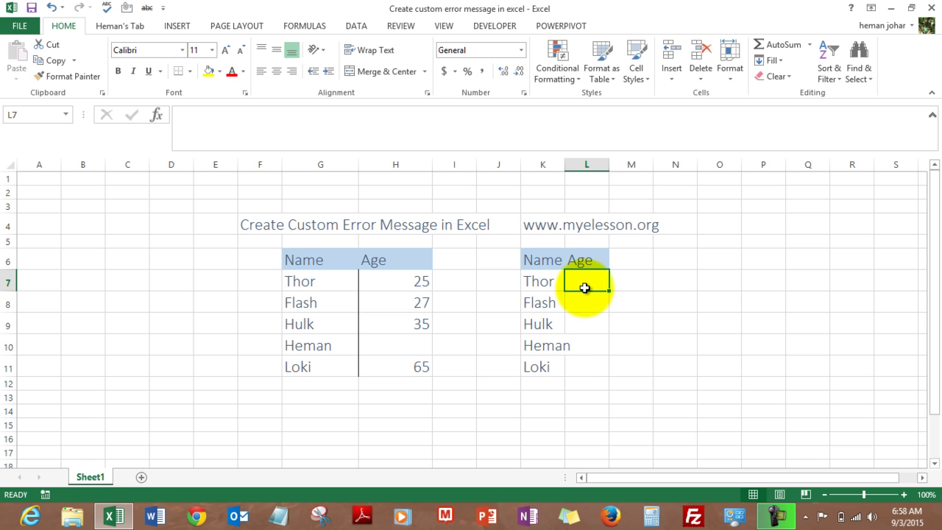
key("Down")
key("Down")
key("Up")
key("Up")
key("shift+Down")
key("shift+Down")
key("shift+Down")
key("shift+Down")
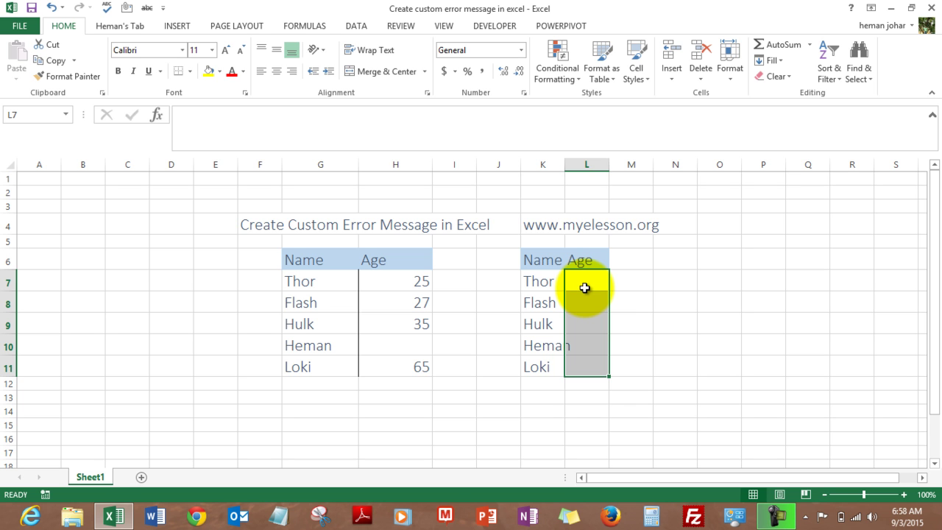
left_click(357, 26)
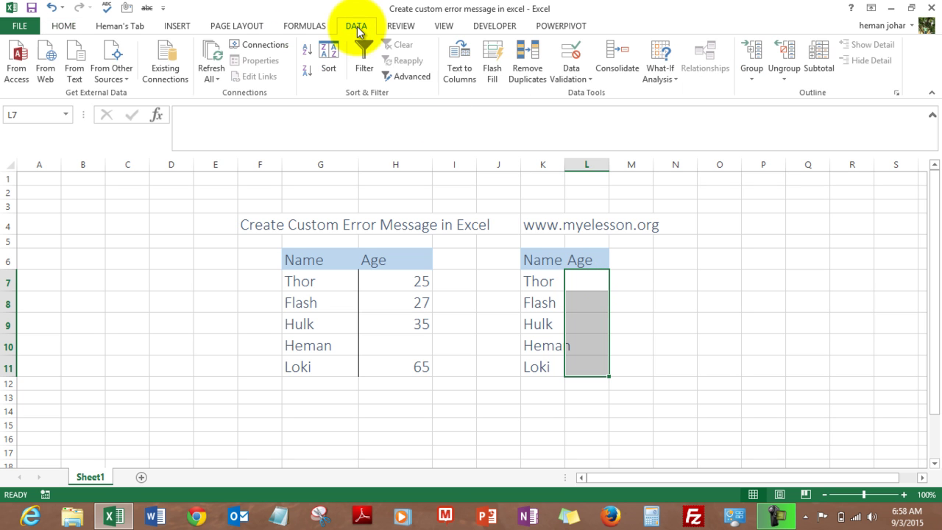
left_click(574, 77)
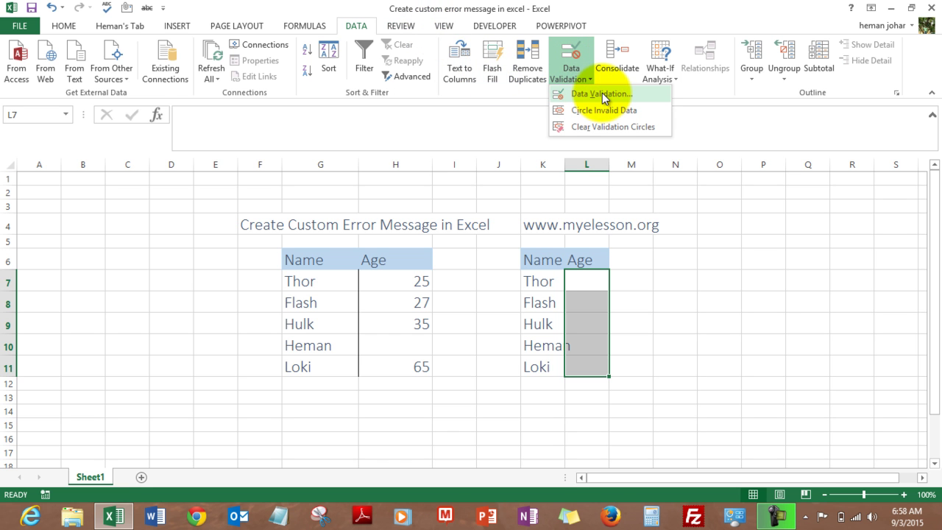
left_click(602, 93)
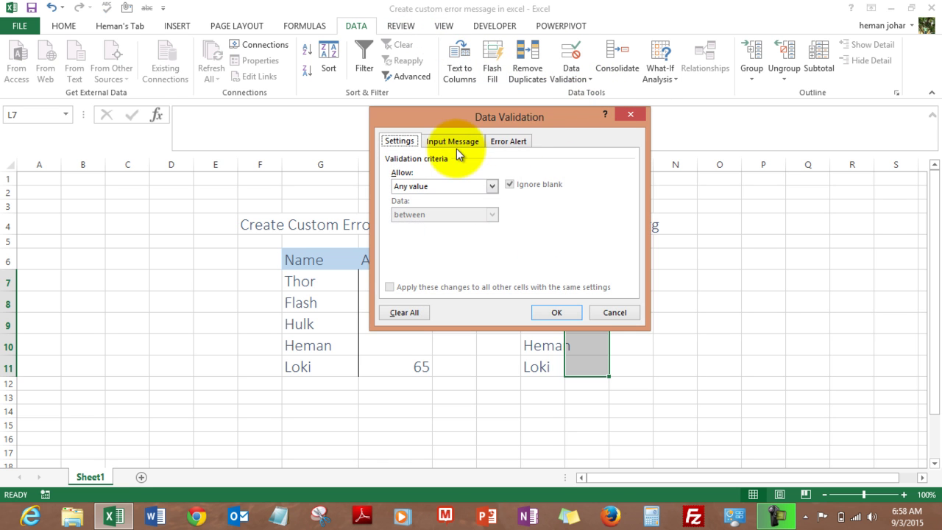
- Restrict the selected cells to whole numbers between a minimum of 25 and a maximum of 65
left_click(492, 185)
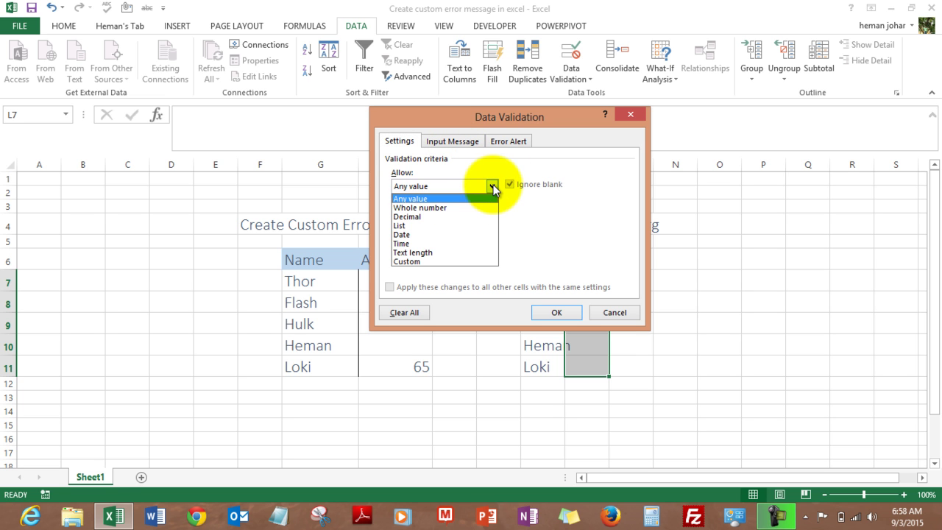
left_click(453, 209)
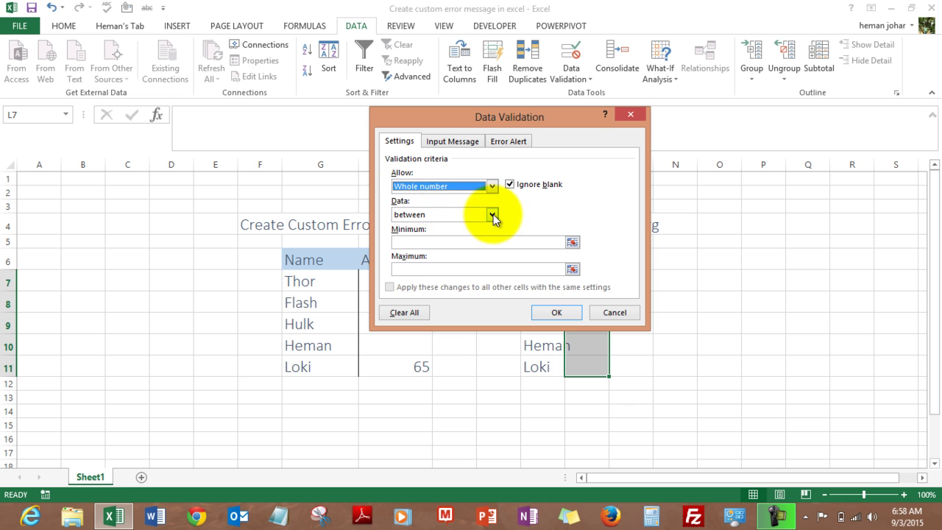
left_click(493, 214)
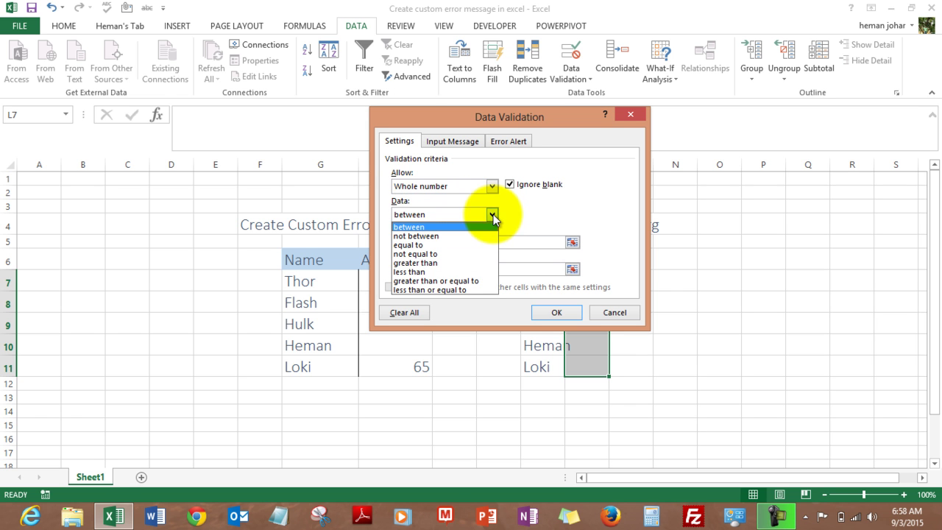
left_click(409, 226)
left_click(404, 242)
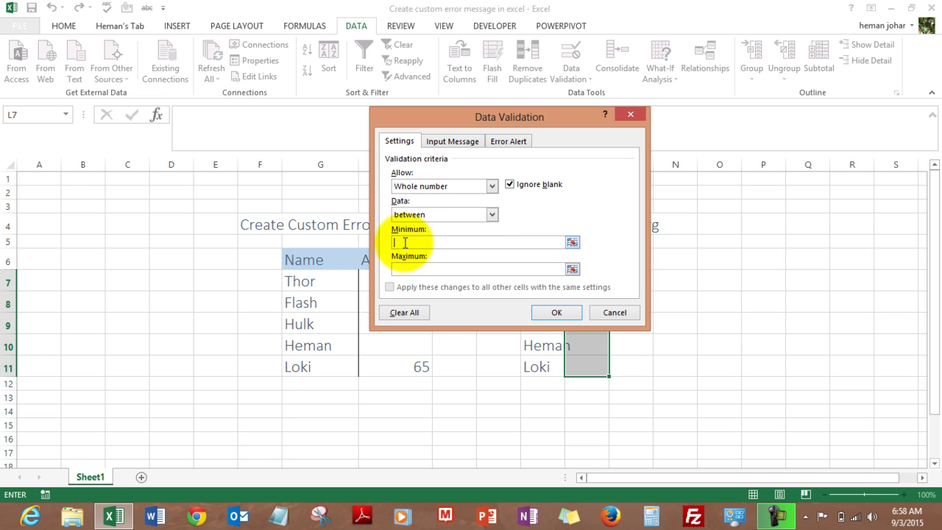
type("25")
key("Tab")
type("65")
- Add an input message titled "Age restrition applied" with the text "the max age is 65 and the min age is 25"
left_click(461, 146)
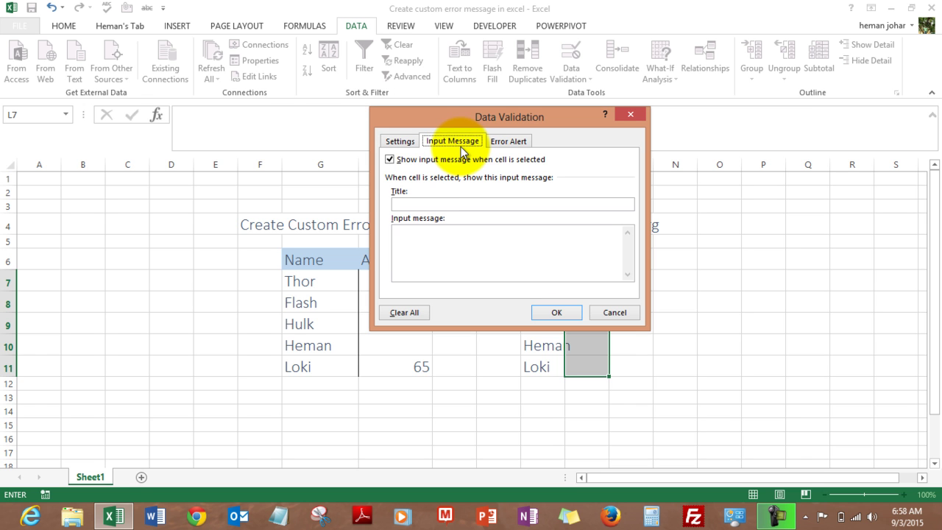
left_click(444, 203)
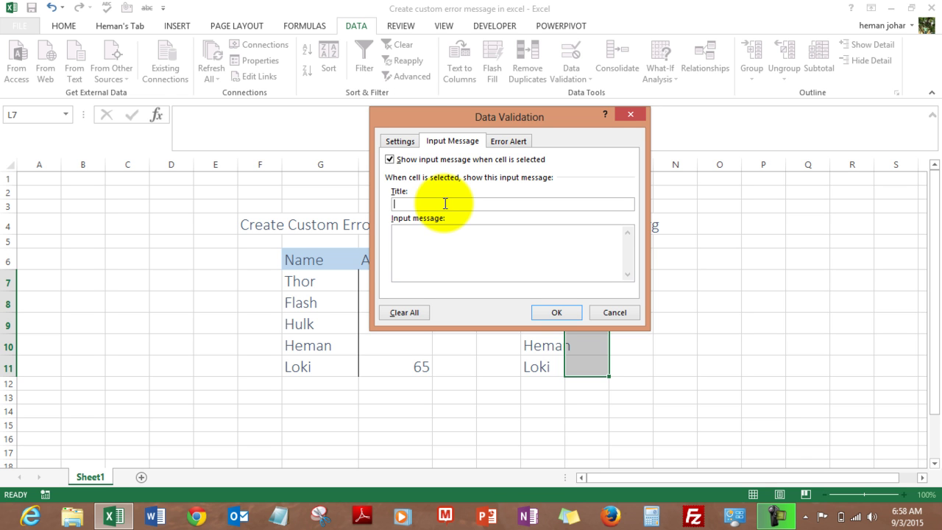
type("Age restrition applied")
left_click(461, 244)
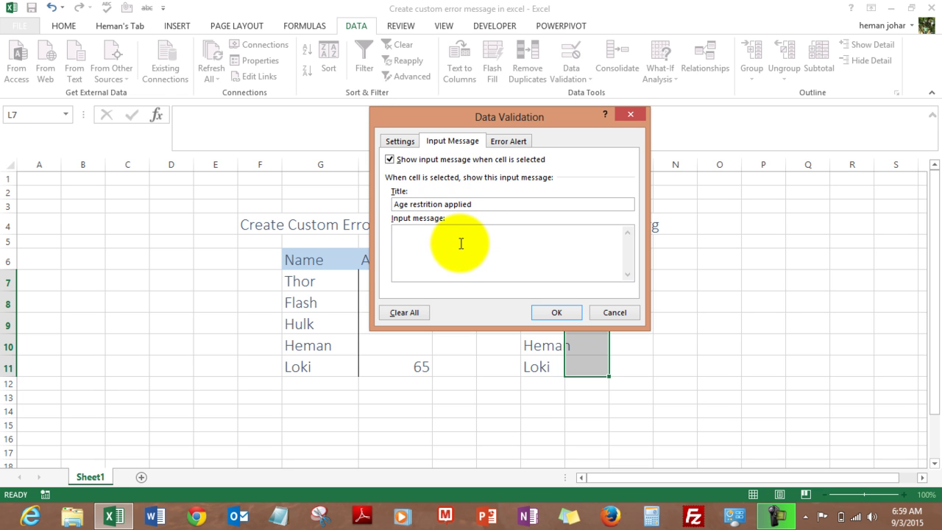
type("the max age is 65 and the min age is 25")
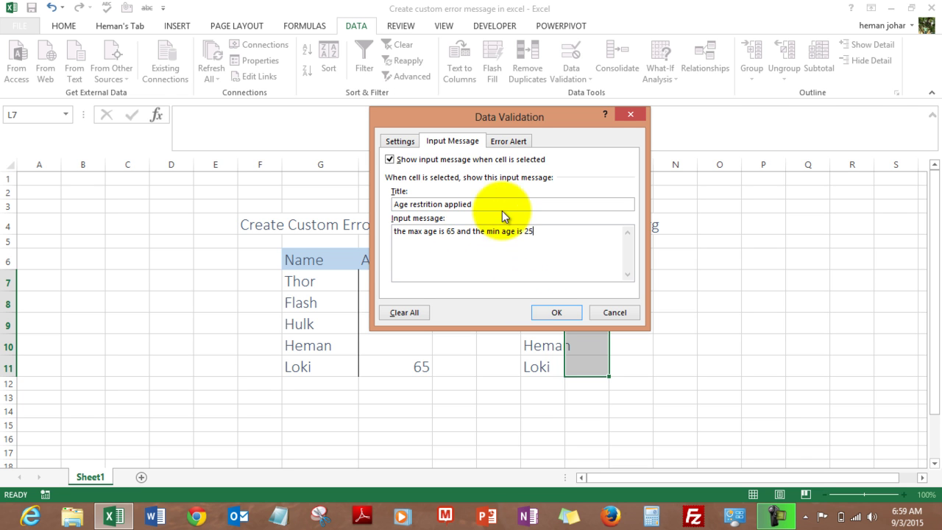
- Set a Stop-style error alert titled "Hey Stop!" with the message "Stop or my Mom will shoot !" and apply the validation
left_click(516, 143)
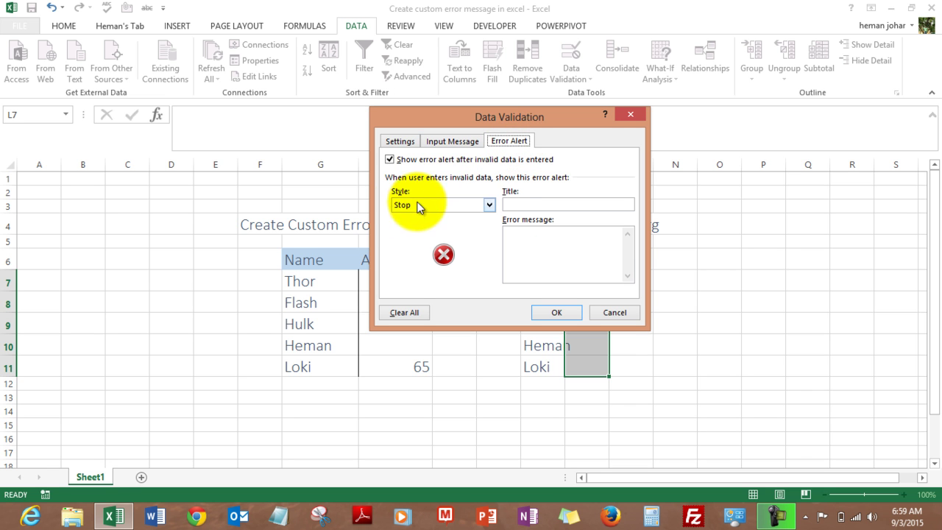
left_click(487, 205)
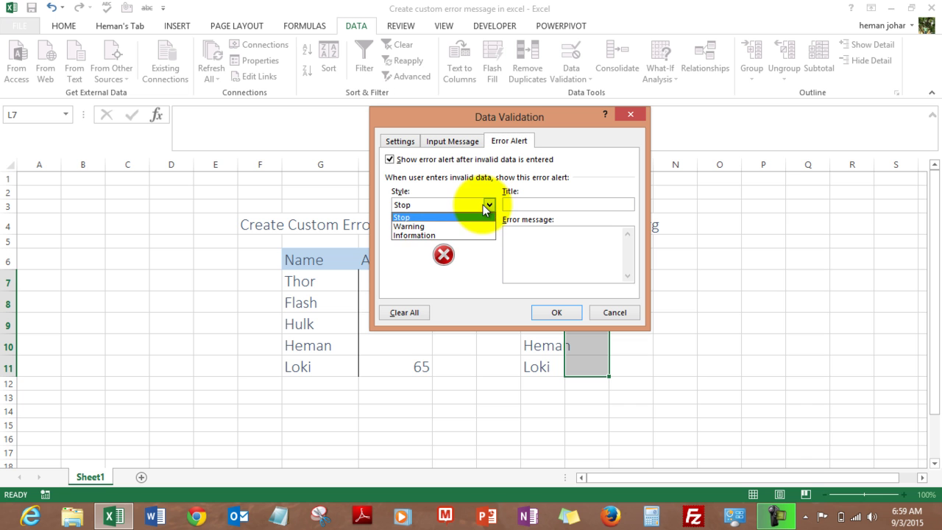
left_click(411, 217)
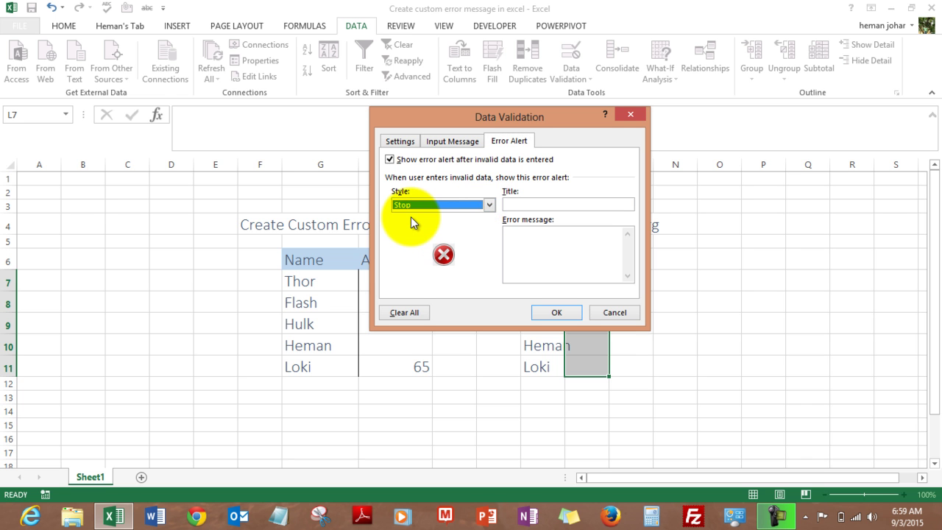
left_click(526, 204)
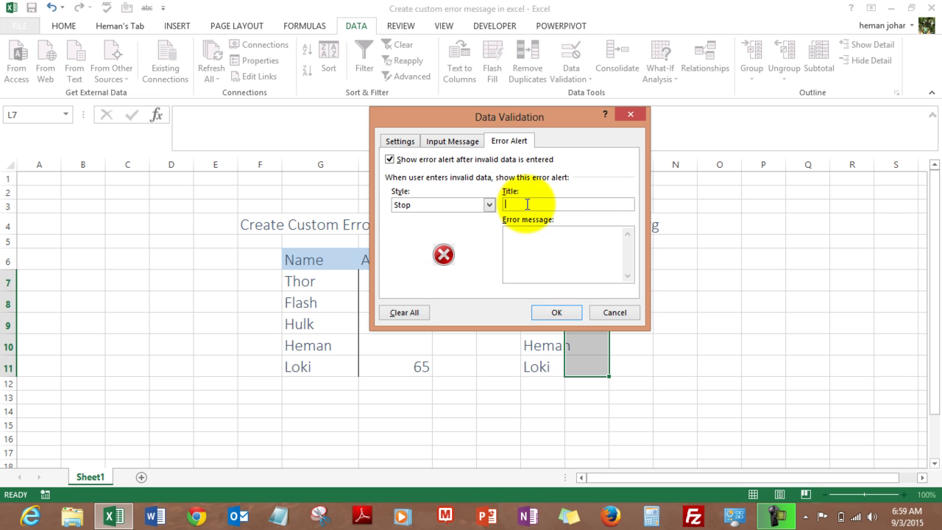
type("Hey Stop!")
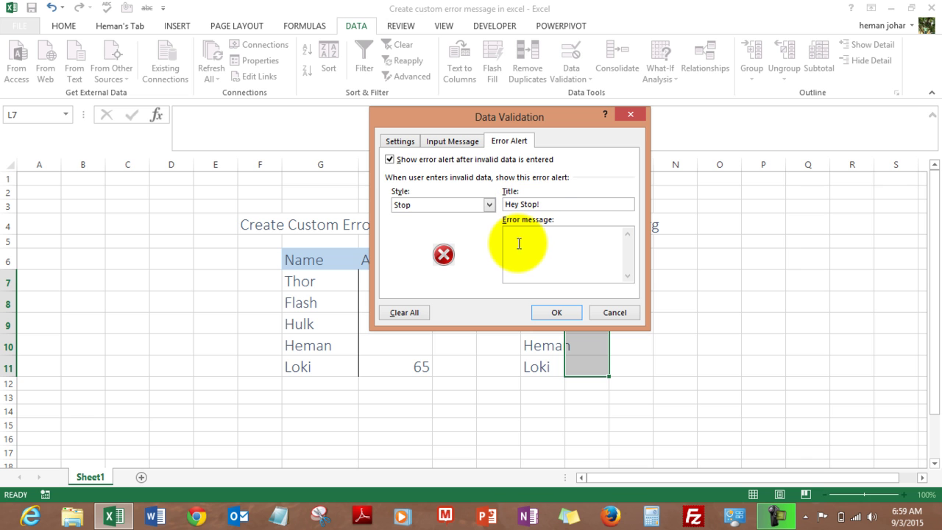
type("Sti")
key("BackSpace")
type("op or Mom will shoot !")
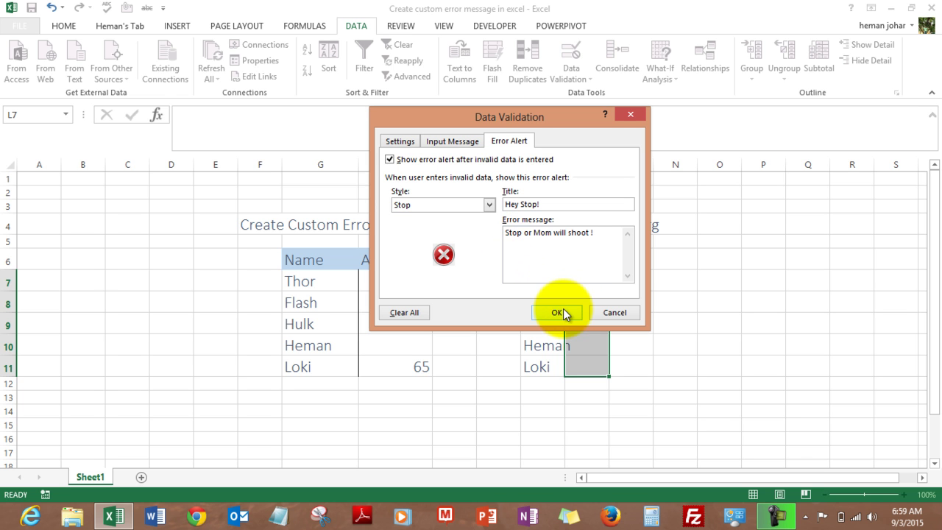
left_click(534, 234)
type("my")
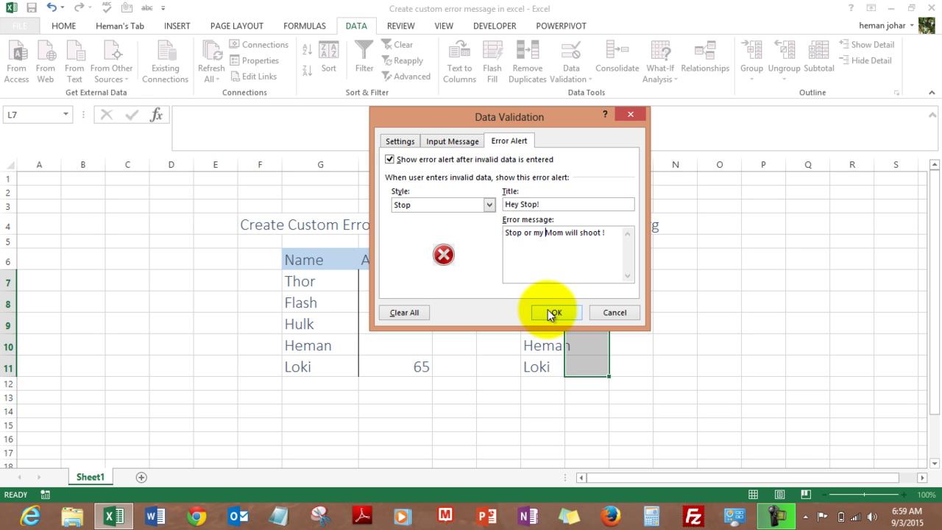
left_click(550, 312)
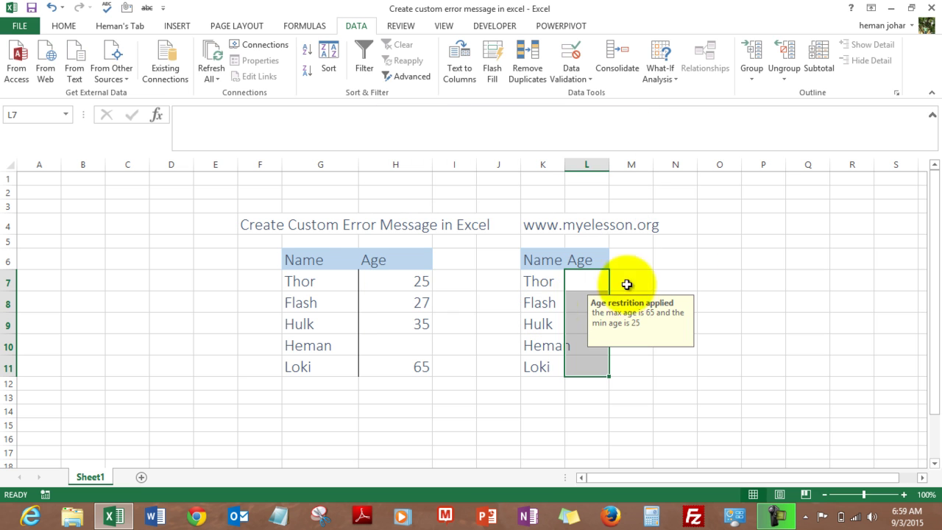
- Test the new validation by trying 21 as Thor's age in cell L7, dismiss the alert, and reselect the cell
left_click(693, 265)
left_click(590, 282)
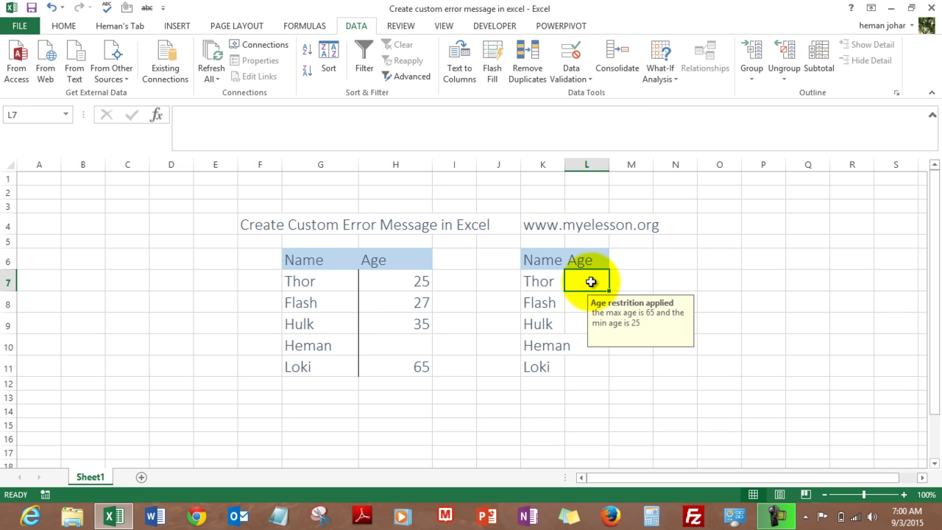
type("21")
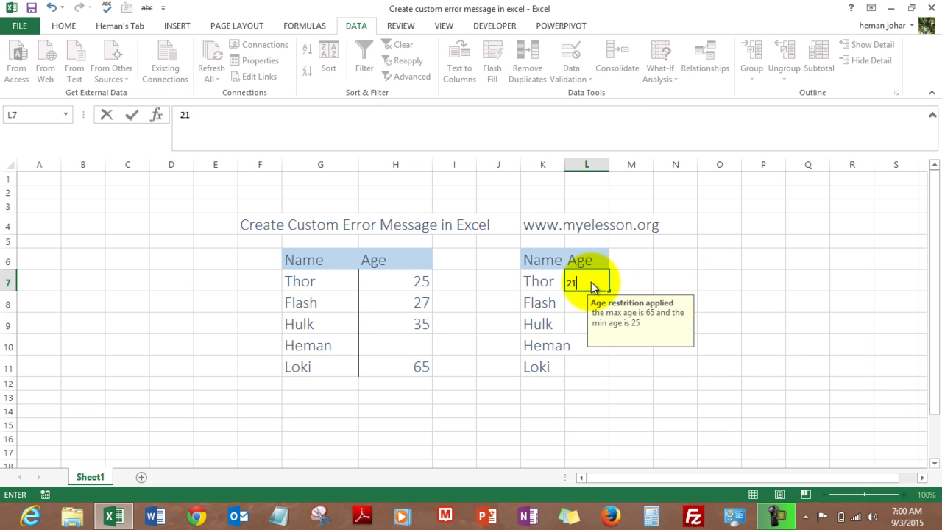
key("Return")
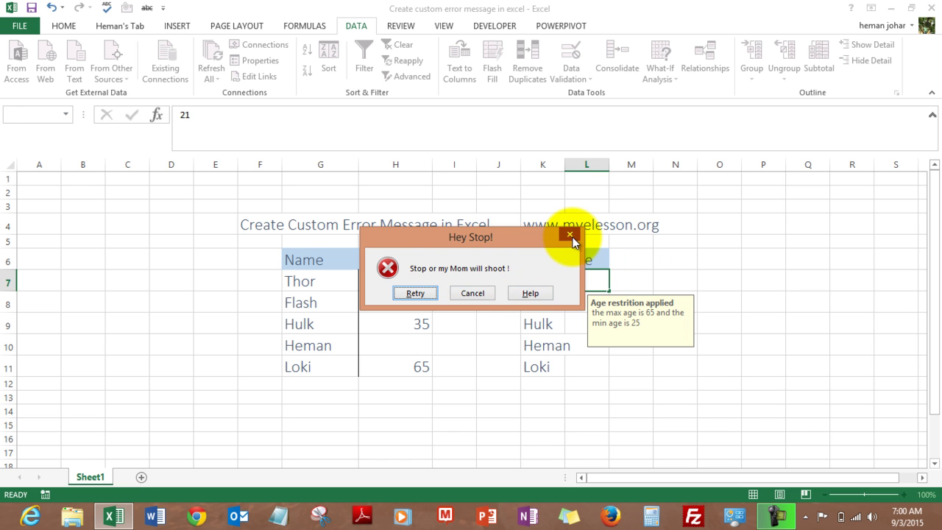
left_click(568, 235)
left_click(677, 255)
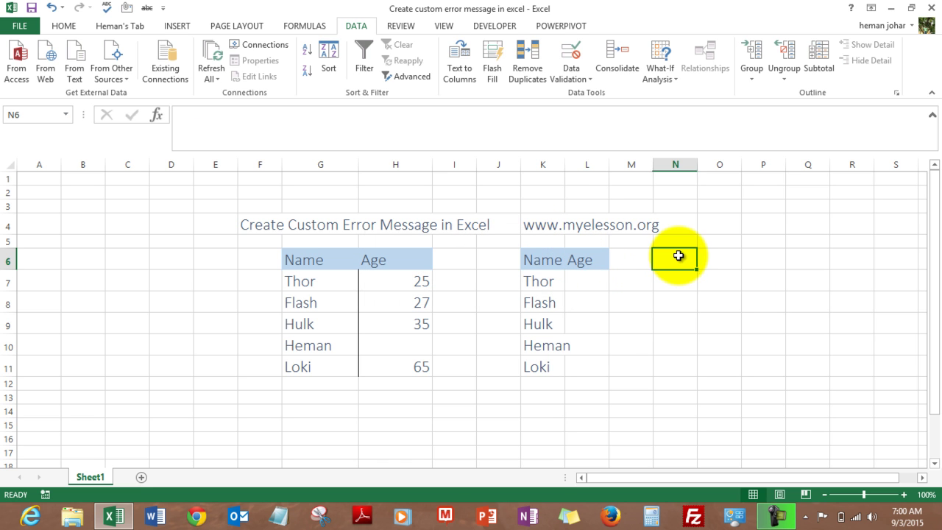
left_click(595, 279)
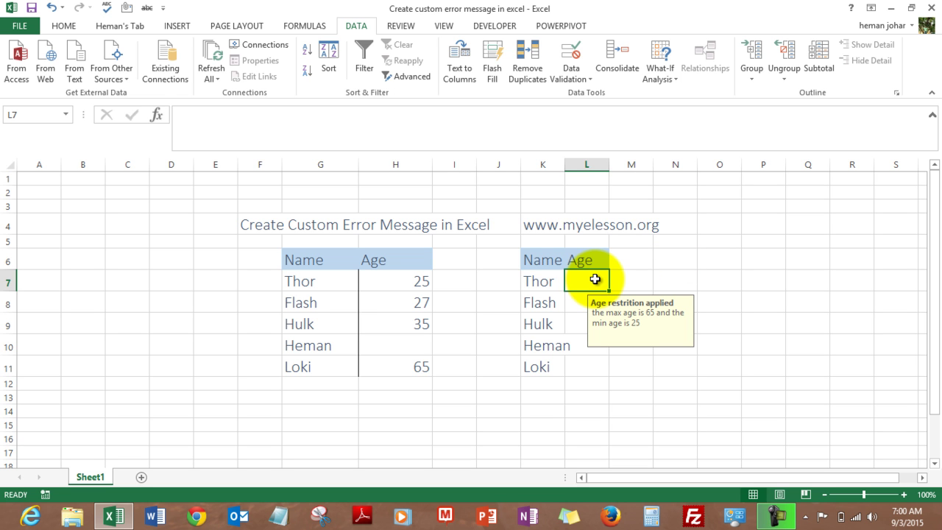